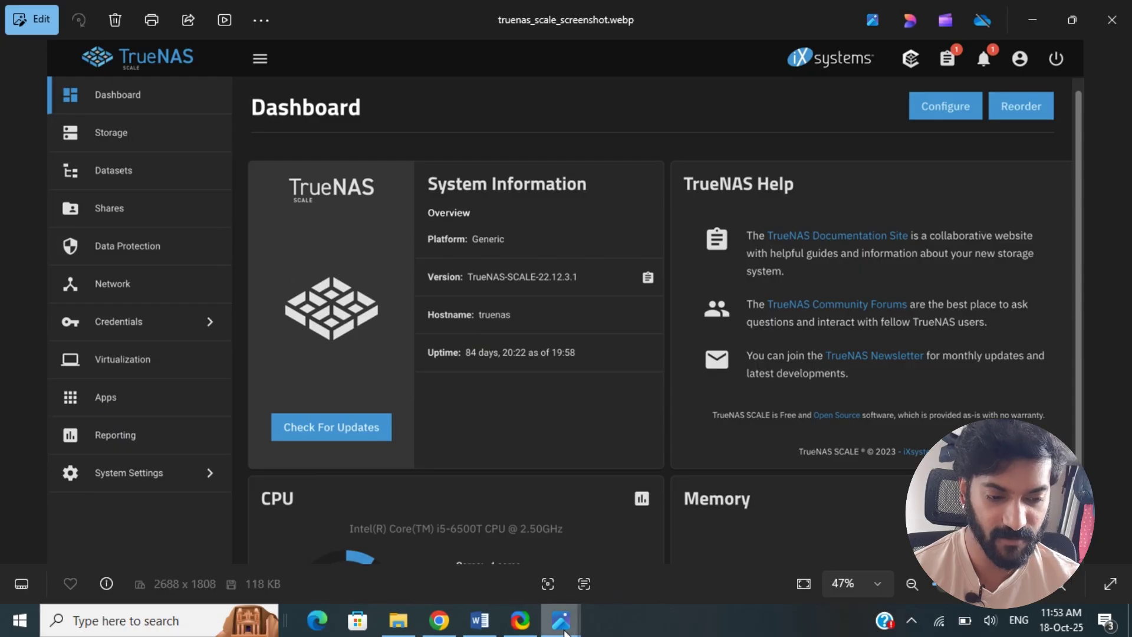
click(447, 535)
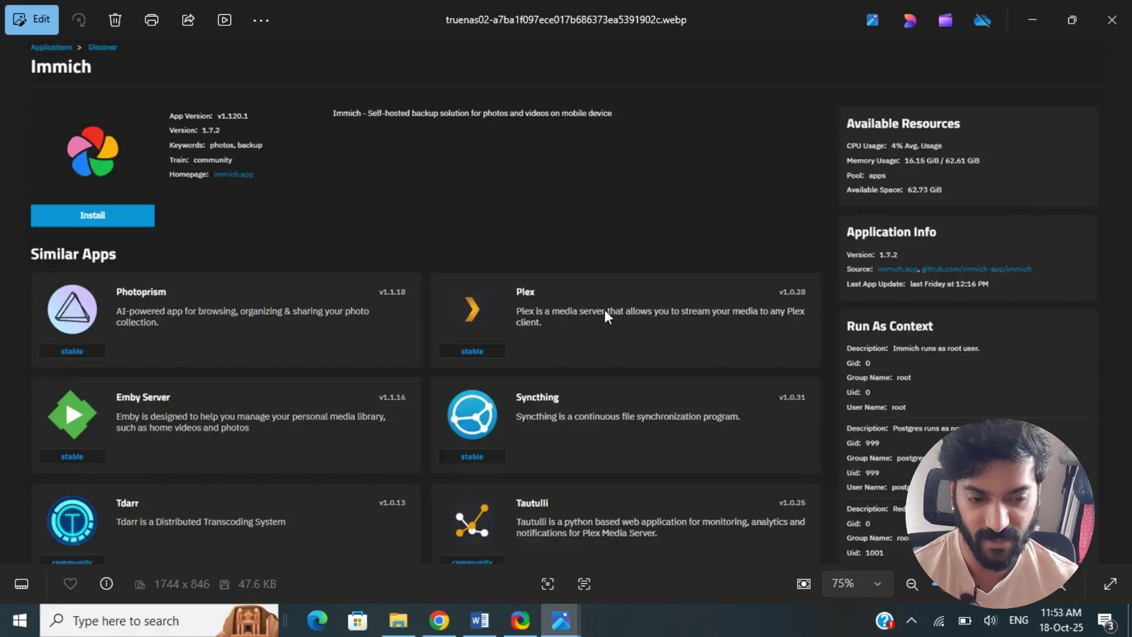
mouse_move(561, 620)
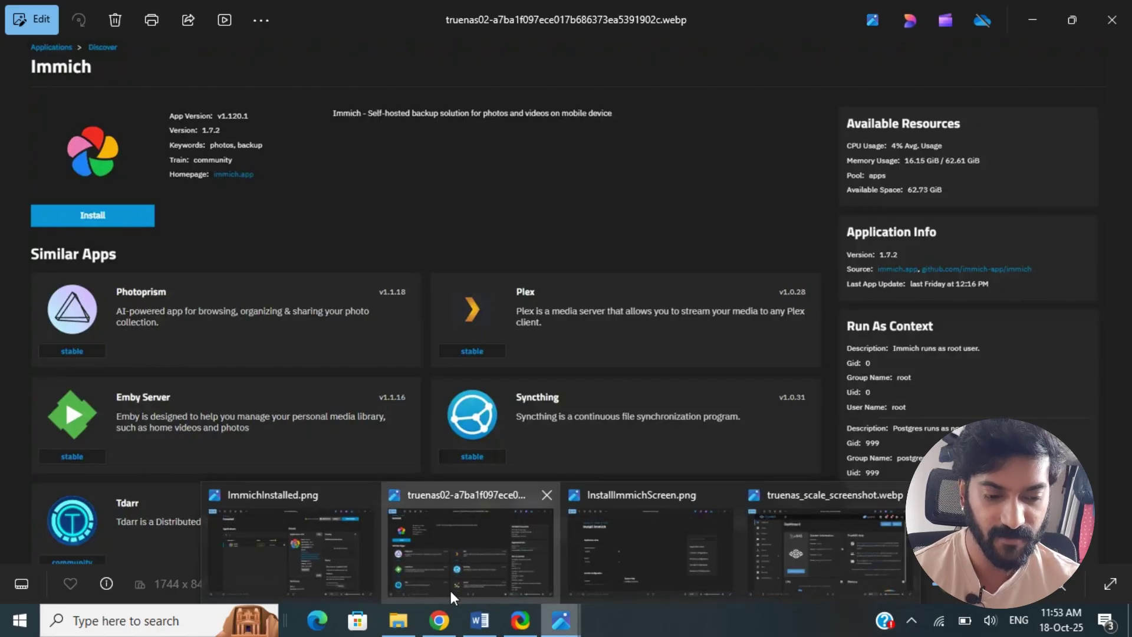
Display InstallImmichScreen.png, the Install Immich form with application name and version fields
click(611, 531)
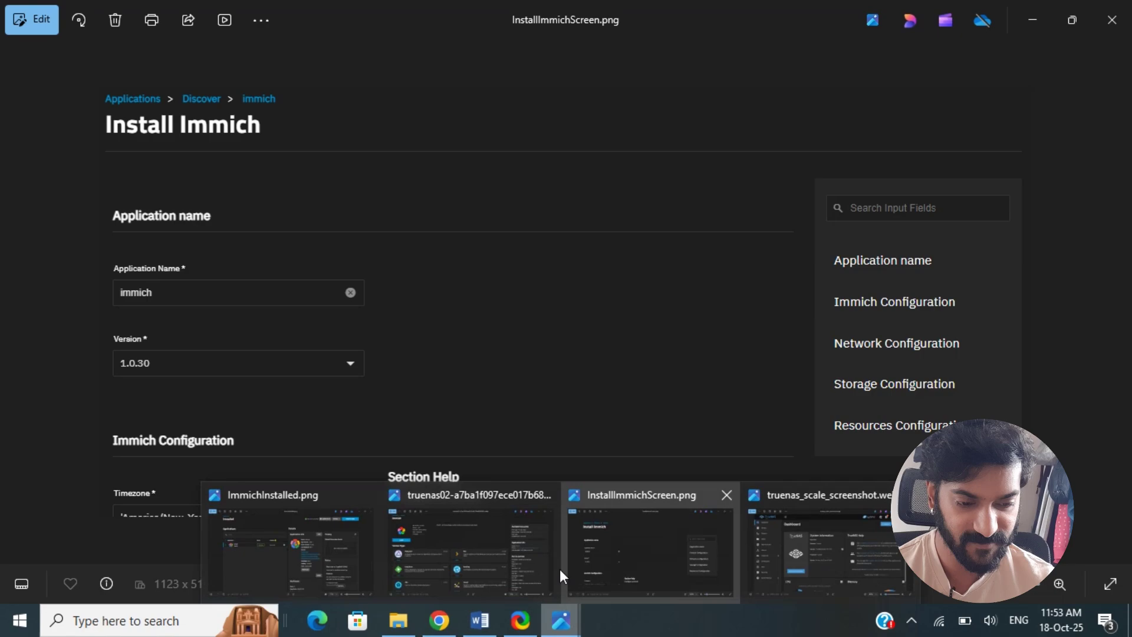
Display ImmichInstalled.png, showing Immich running in TrueNAS Installed applications
click(292, 549)
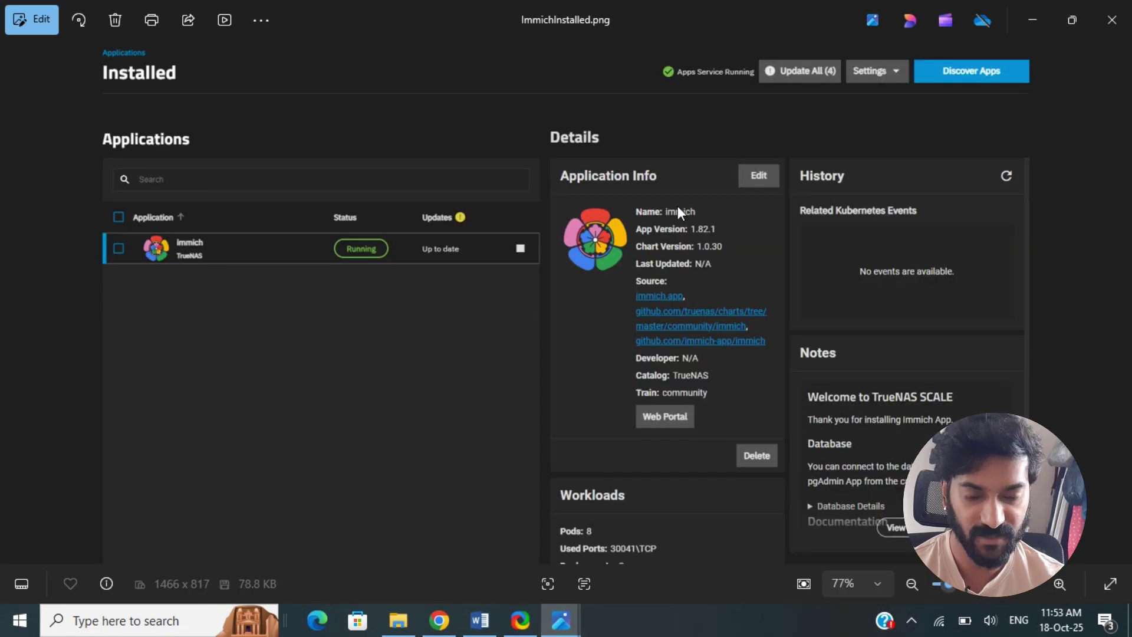